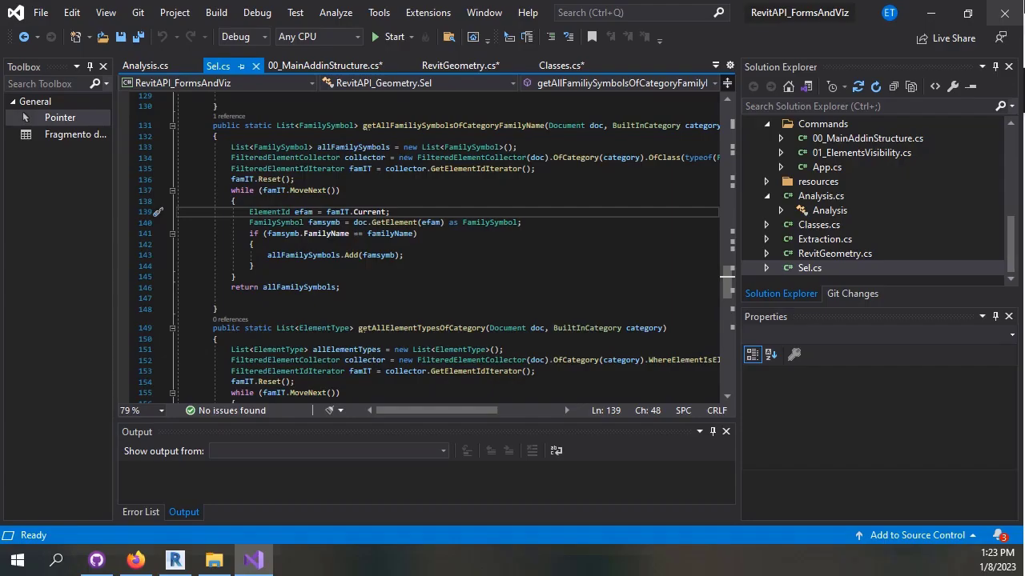
pyautogui.scroll(9, 458, 212)
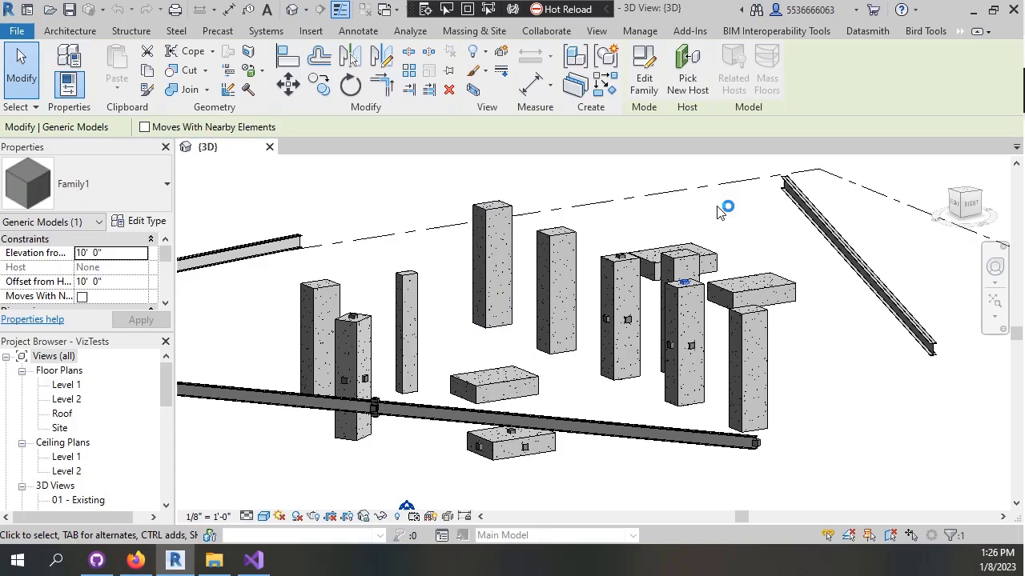
# - Load RevitAPI_FormsAndViz.dll through the Add-In Manager in Manual Mode
pyautogui.click(690, 30)
pyautogui.click(260, 78)
pyautogui.click(311, 109)
pyautogui.click(872, 396)
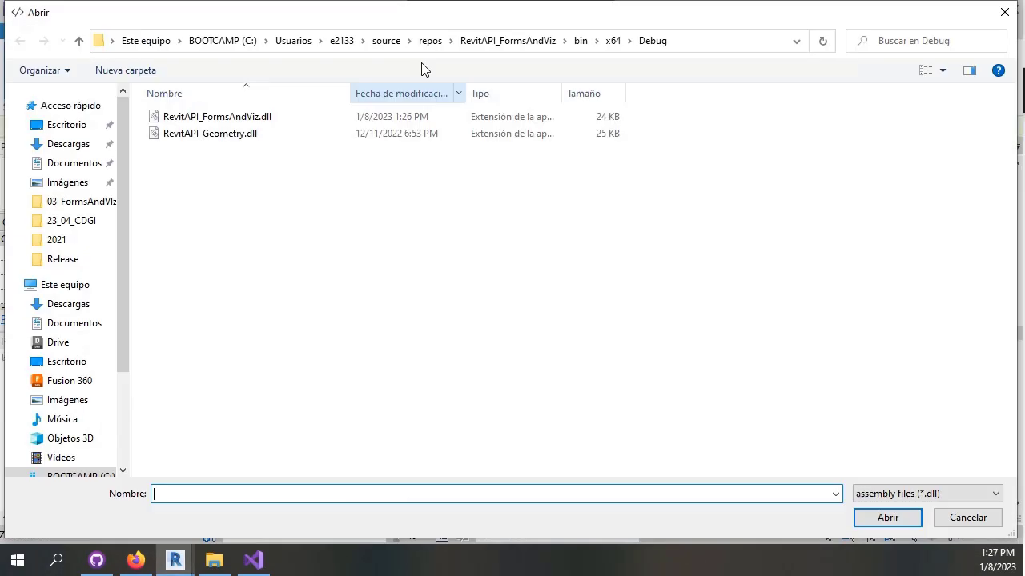
pyautogui.press('Return')
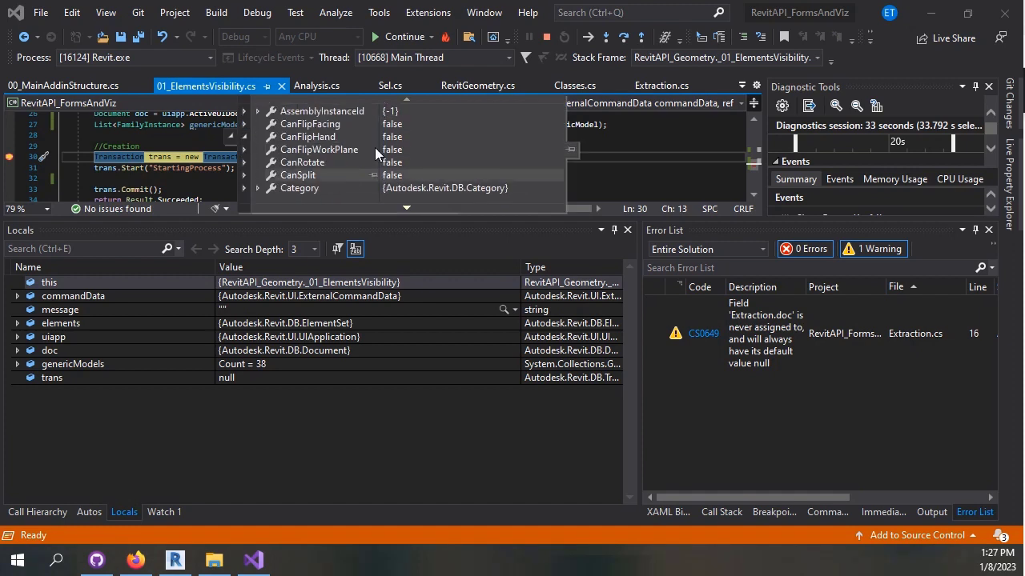
pyautogui.scroll(-5, 416, 114)
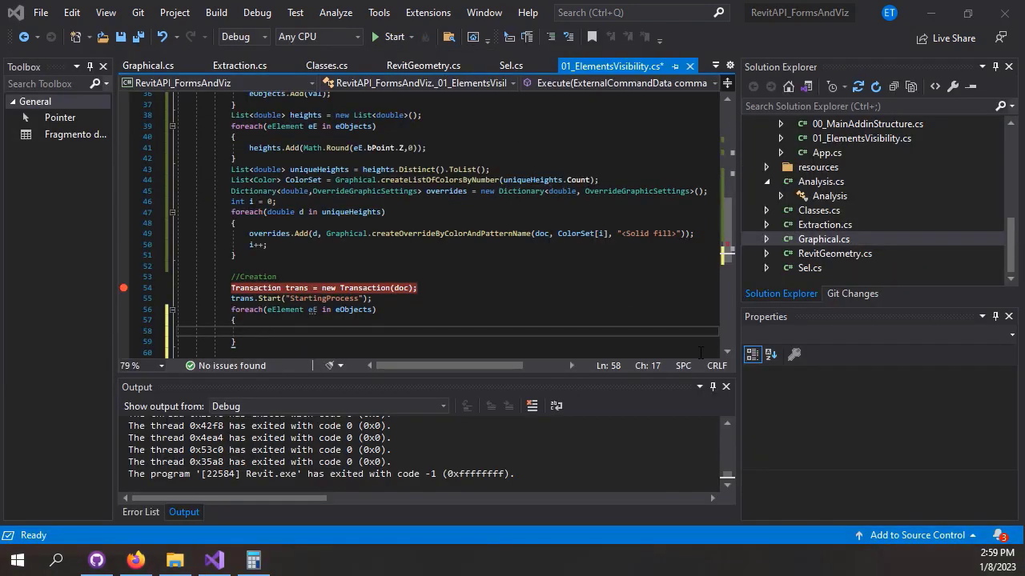
pyautogui.write('doc.Act')
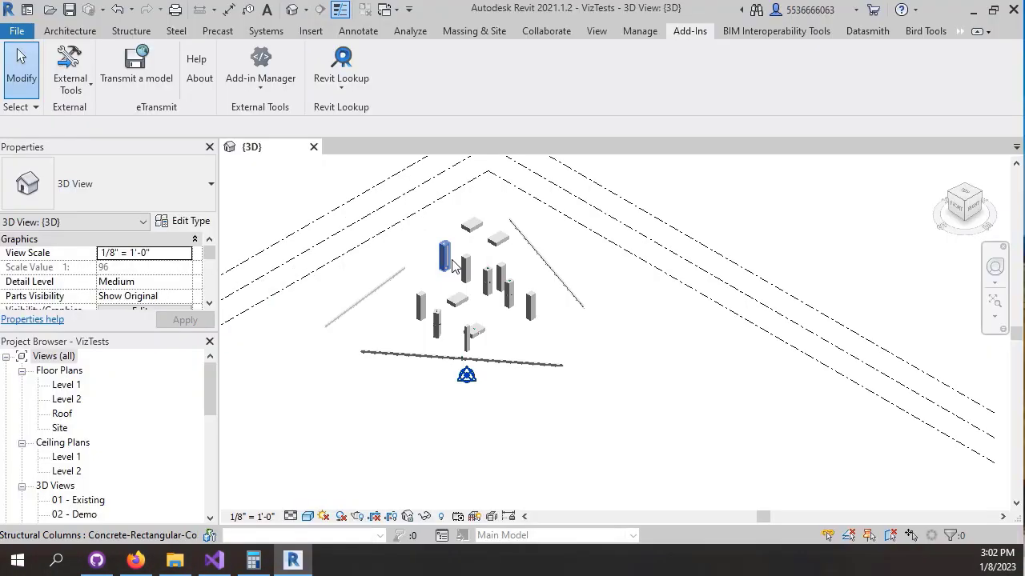
pyautogui.scroll(10, 452, 267)
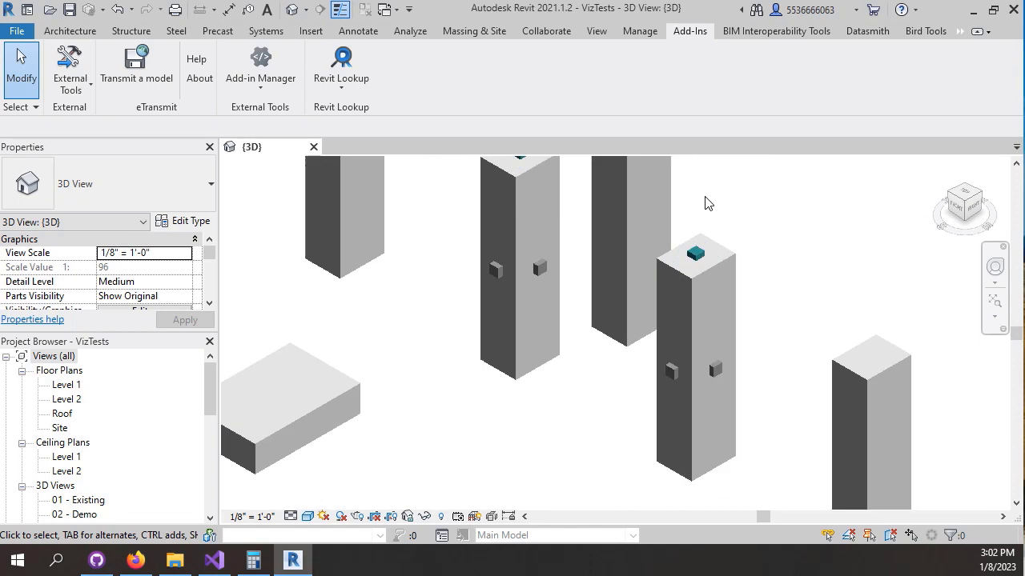
# - Inspect the Override Graphics in View settings of a generic model
pyautogui.click(715, 368)
pyautogui.rightClick(735, 151)
pyautogui.click(680, 236)
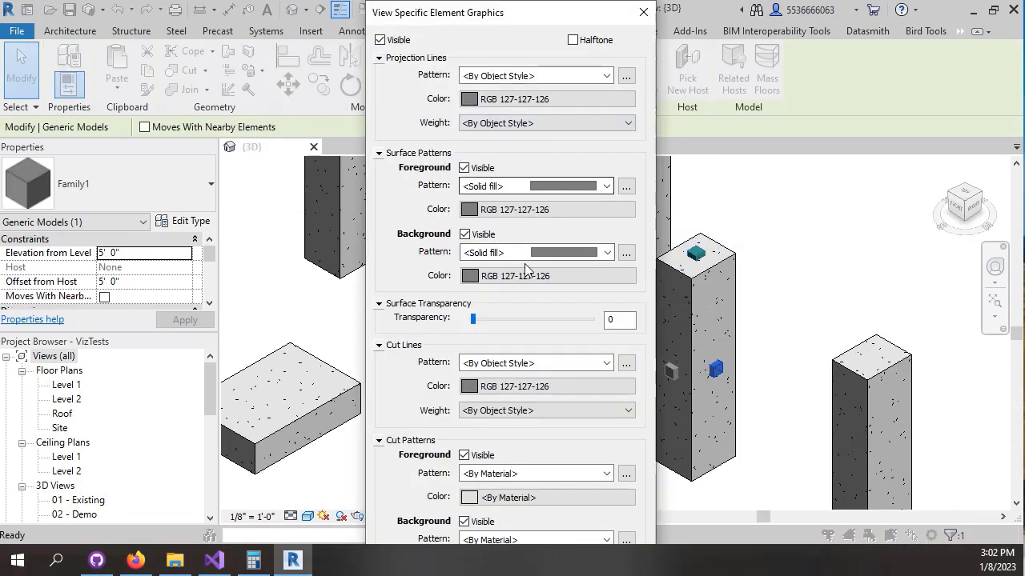
pyautogui.moveTo(535, 12)
pyautogui.mouseDown()
pyautogui.moveTo(403, 24)
pyautogui.moveTo(588, 88)
pyautogui.mouseUp()
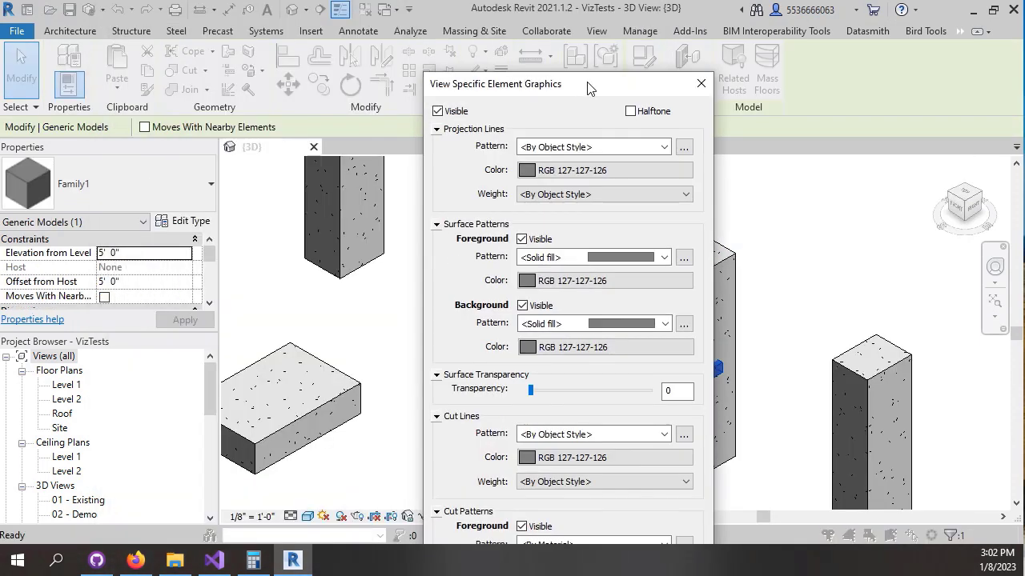
pyautogui.click(700, 83)
pyautogui.scroll(-3, 705, 240)
# - Show the right elevation and window-select four generic models
pyautogui.moveTo(377, 435)
pyautogui.mouseDown()
pyautogui.moveTo(578, 322)
pyautogui.moveTo(785, 315)
pyautogui.mouseUp()
pyautogui.click(968, 202)
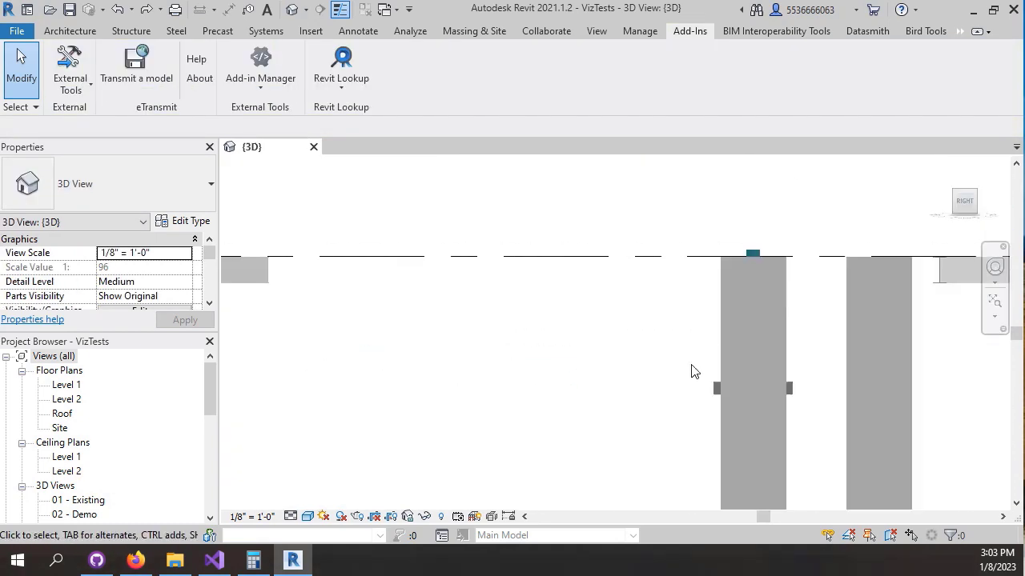
pyautogui.click(720, 376)
pyautogui.click(666, 360)
pyautogui.moveTo(752, 359); pyautogui.dragTo(533, 405)
pyautogui.scroll(-2, 804, 290)
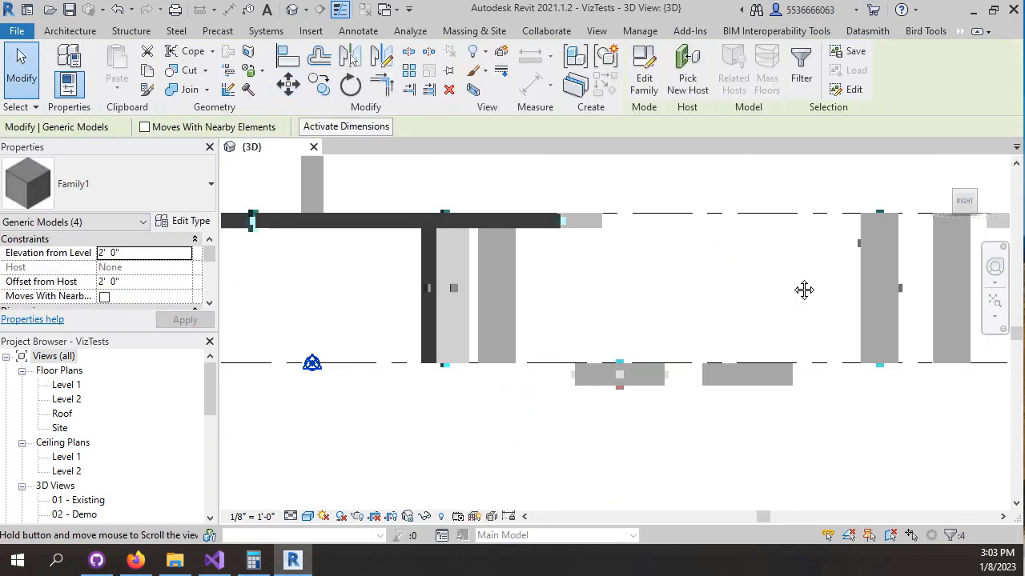
# - Launch the Add-In Manager in Manual Mode
pyautogui.click(689, 30)
pyautogui.click(260, 78)
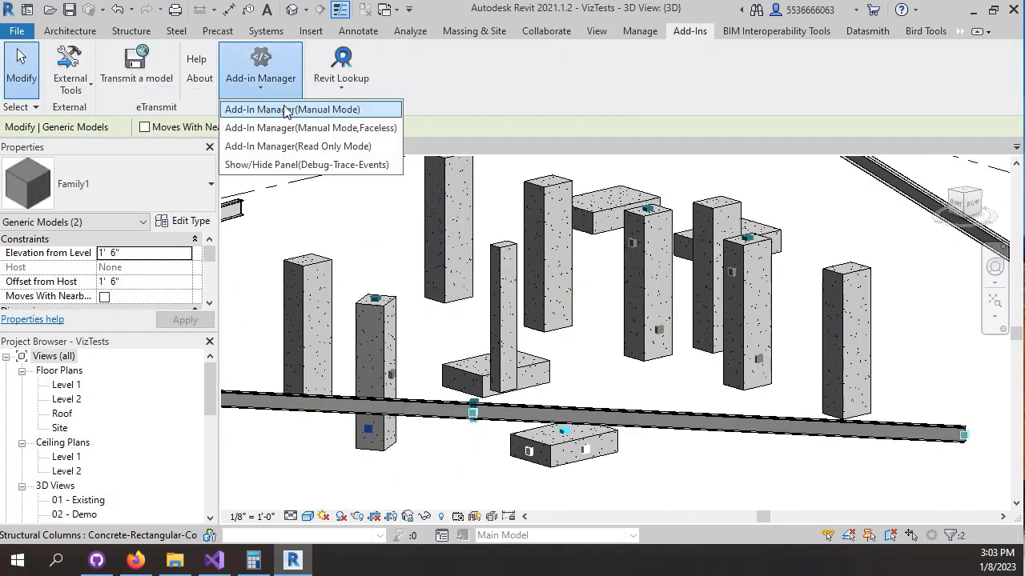
pyautogui.click(286, 110)
pyautogui.click(869, 393)
# - Edit the SetElementOverrides line, rebuild the project, and rerun the command in Revit
pyautogui.click(213, 560)
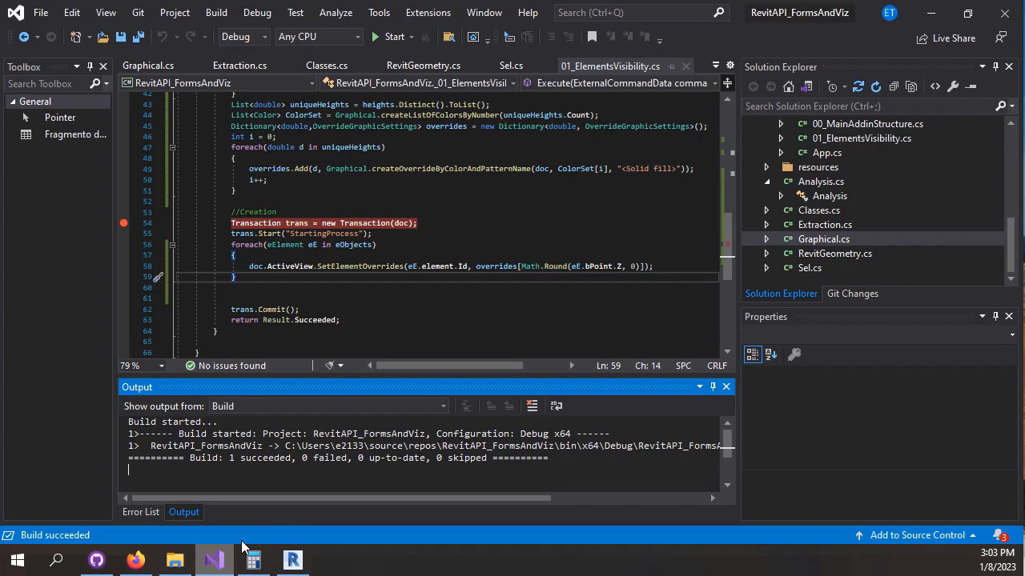
pyautogui.scroll(6, 416, 240)
pyautogui.scroll(-5, 416, 241)
pyautogui.click(636, 298)
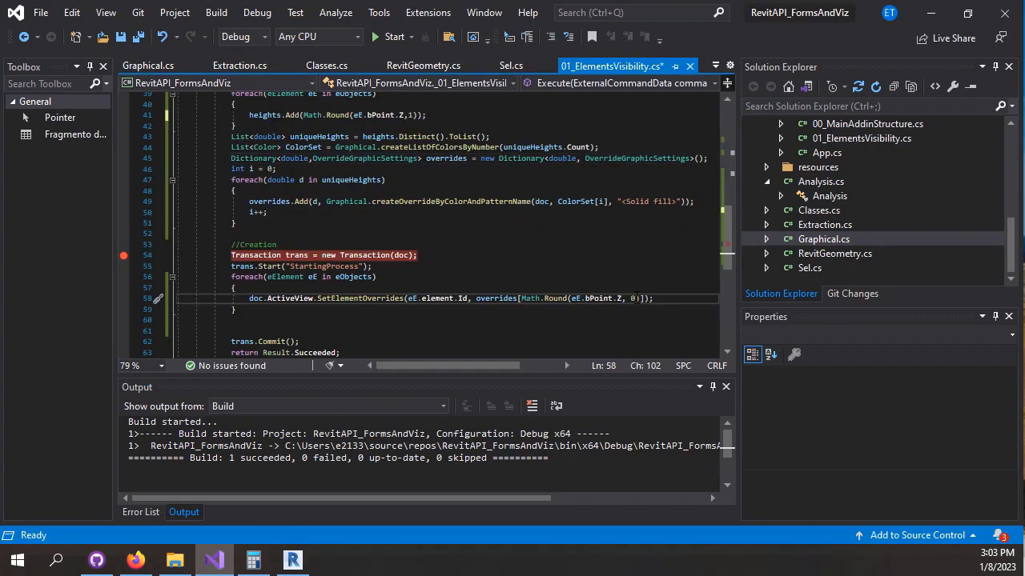
pyautogui.write('1')
pyautogui.hotkey('ctrl', 'shift', 'b')
pyautogui.click(293, 560)
pyautogui.click(876, 396)
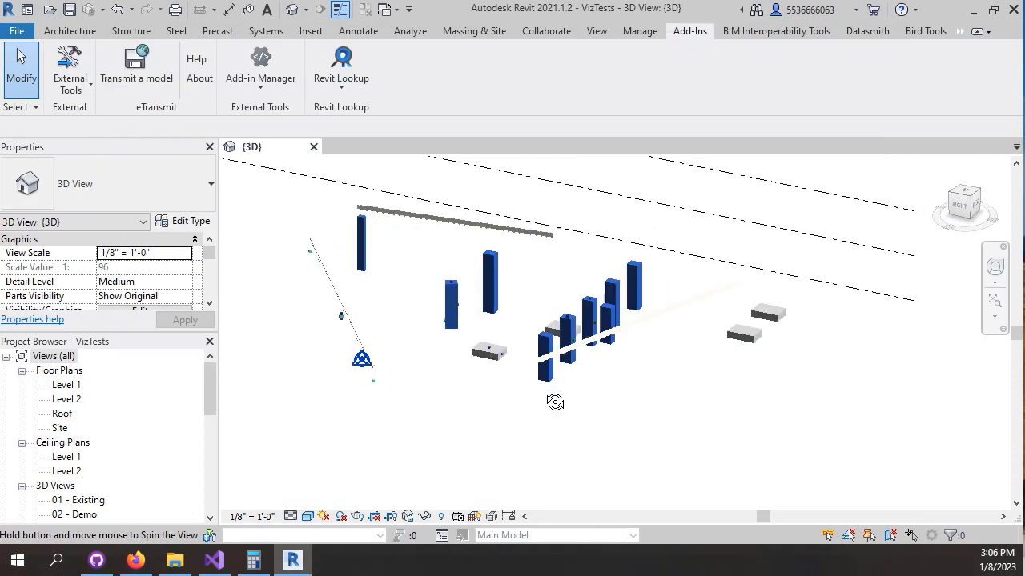
# - Apply the column choice so structural columns turn red, and inspect them from the right elevation
pyautogui.moveTo(555, 403); pyautogui.dragTo(709, 309)
pyautogui.scroll(3, 532, 363)
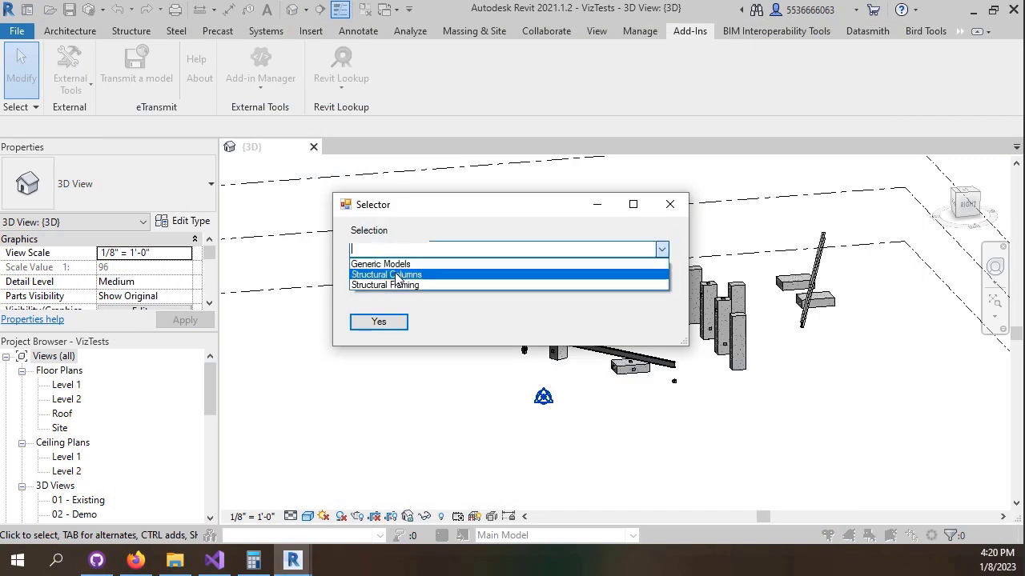
pyautogui.click(397, 276)
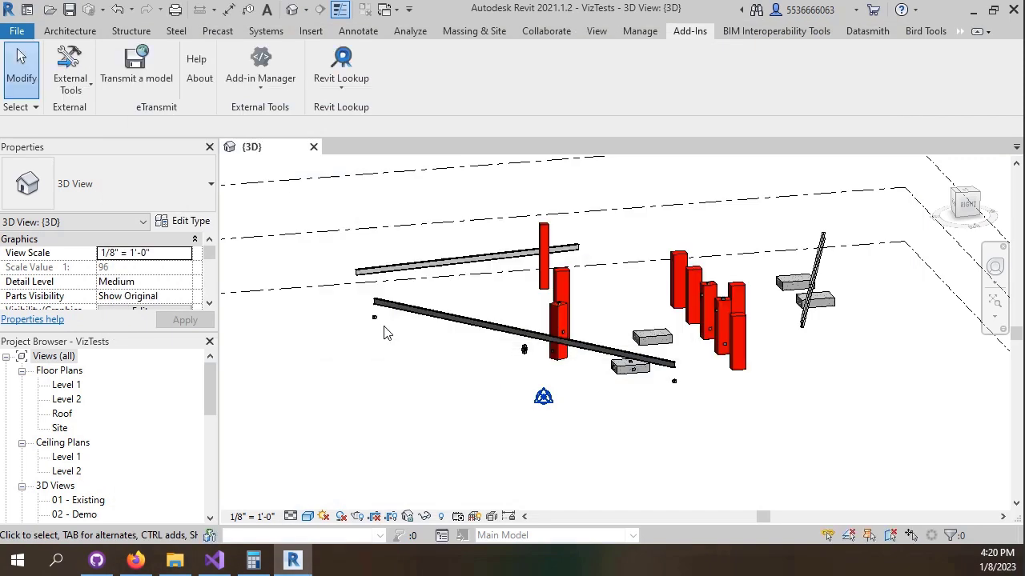
pyautogui.click(965, 202)
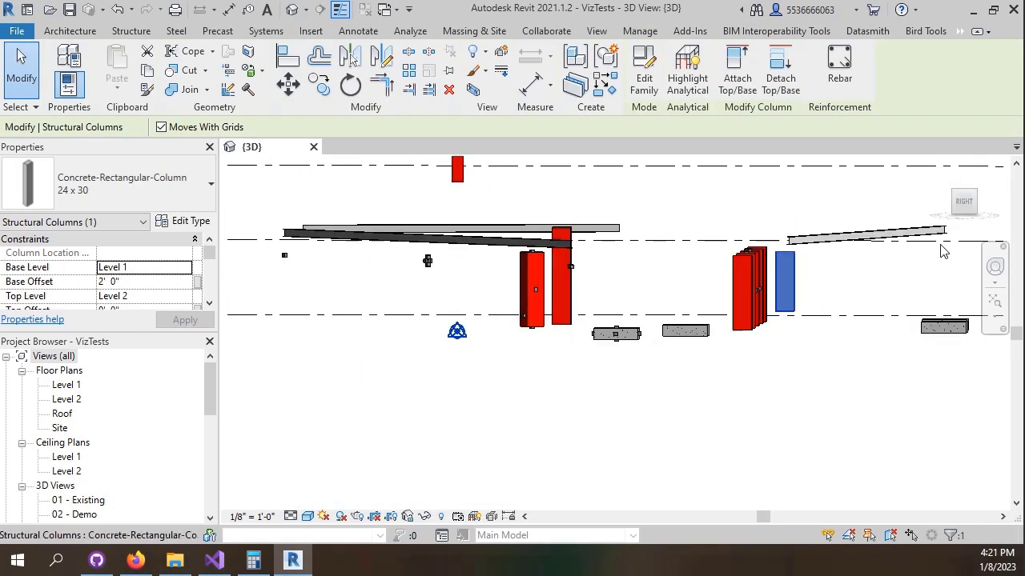
pyautogui.click(509, 276)
pyautogui.scroll(-3, 137, 281)
pyautogui.moveTo(750, 385)
pyautogui.mouseDown()
pyautogui.moveTo(677, 272)
pyautogui.moveTo(617, 321)
pyautogui.mouseUp()
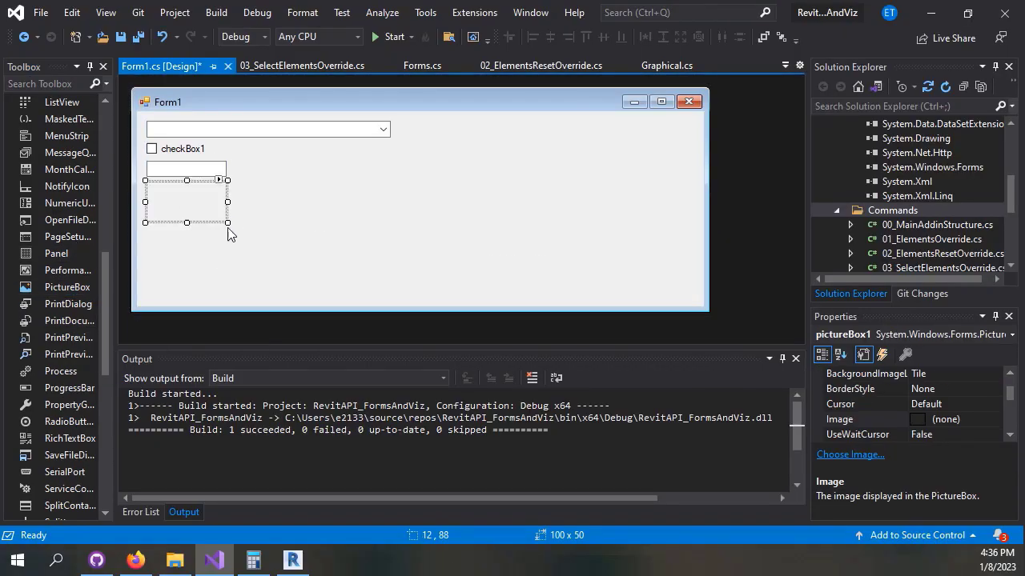
# - Narrow Form1 to about 350 px and move the text box to its right side
pyautogui.moveTo(705, 205); pyautogui.dragTo(411, 205)
pyautogui.moveTo(180, 175); pyautogui.dragTo(357, 176)
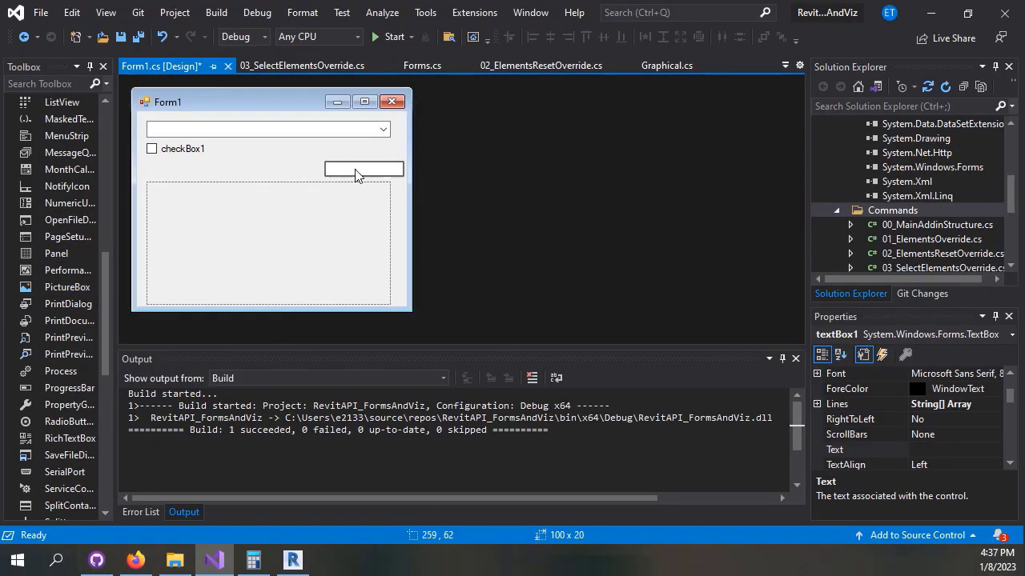
pyautogui.moveTo(167, 149); pyautogui.dragTo(346, 149)
pyautogui.click(240, 164)
pyautogui.scroll(5, 57, 144)
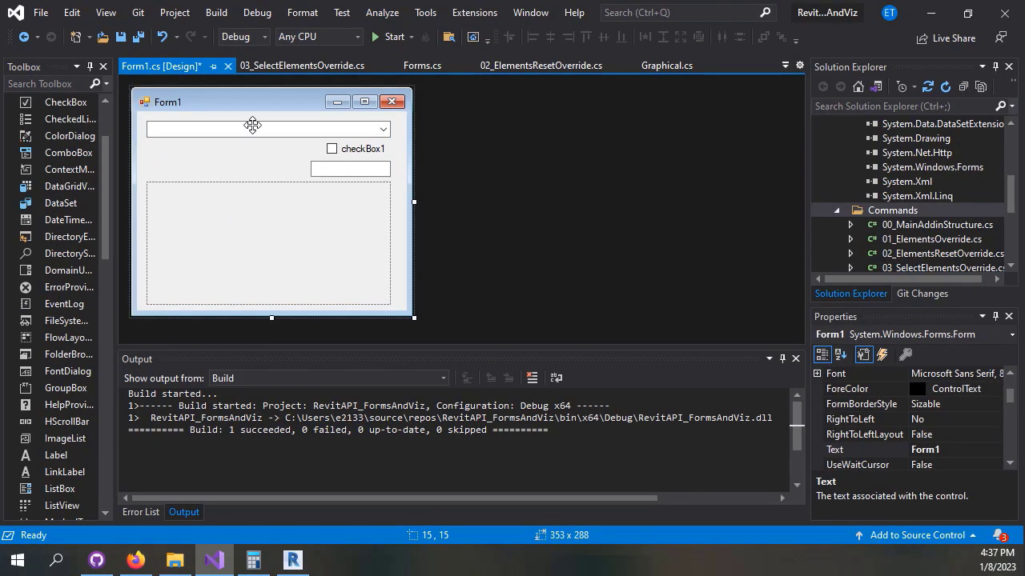
pyautogui.scroll(-2, 913, 400)
# - Run _05_CreationByForm and accept the Element Creation coordinates to place the Family1 cube
pyautogui.click(913, 370)
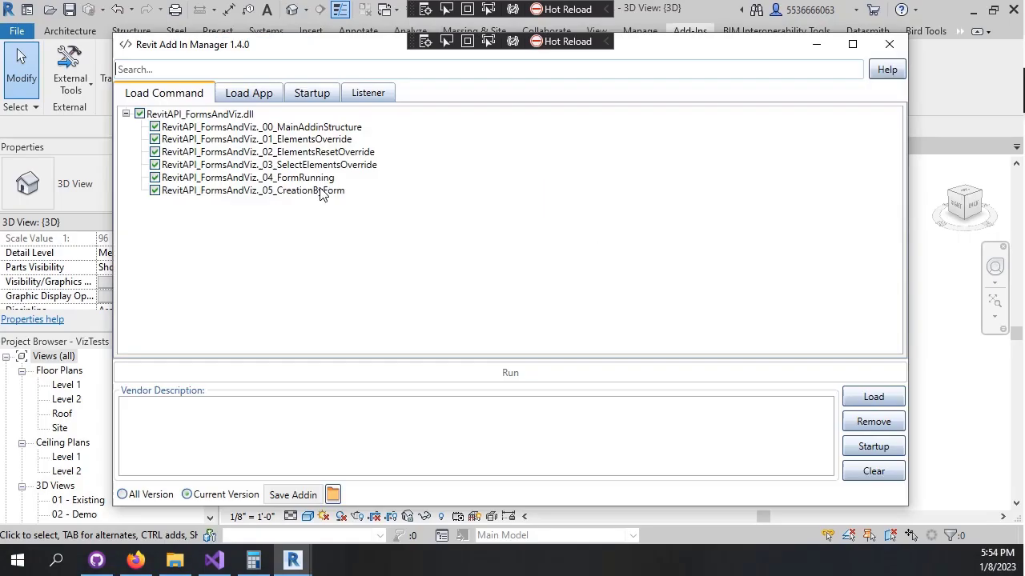
pyautogui.press('Return')
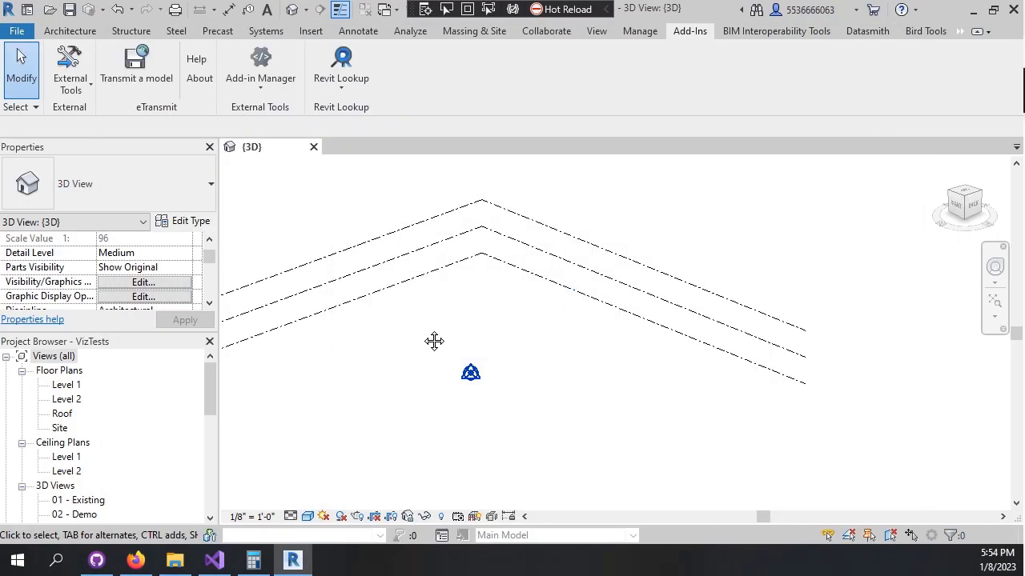
pyautogui.press('Return')
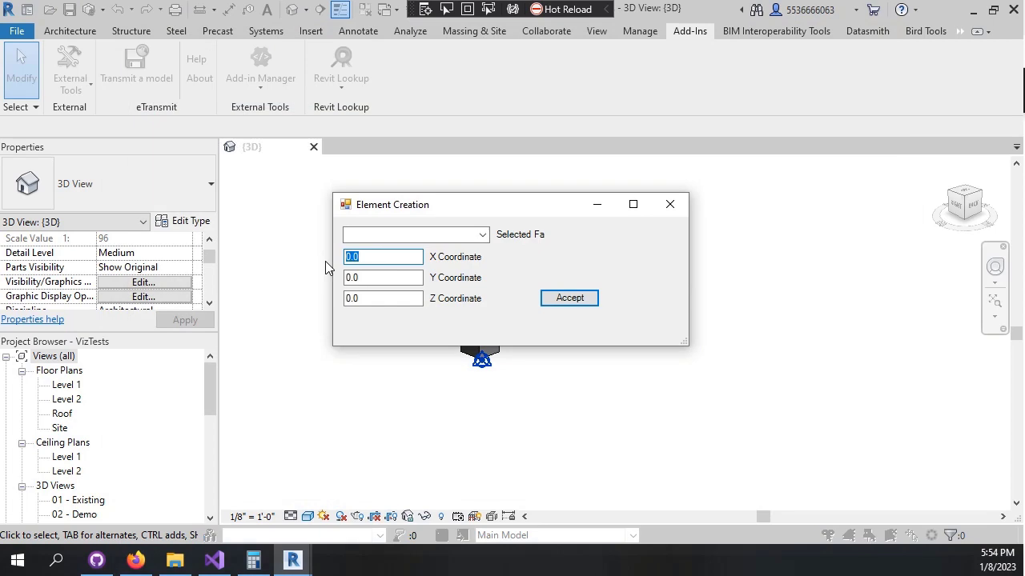
pyautogui.press('Return')
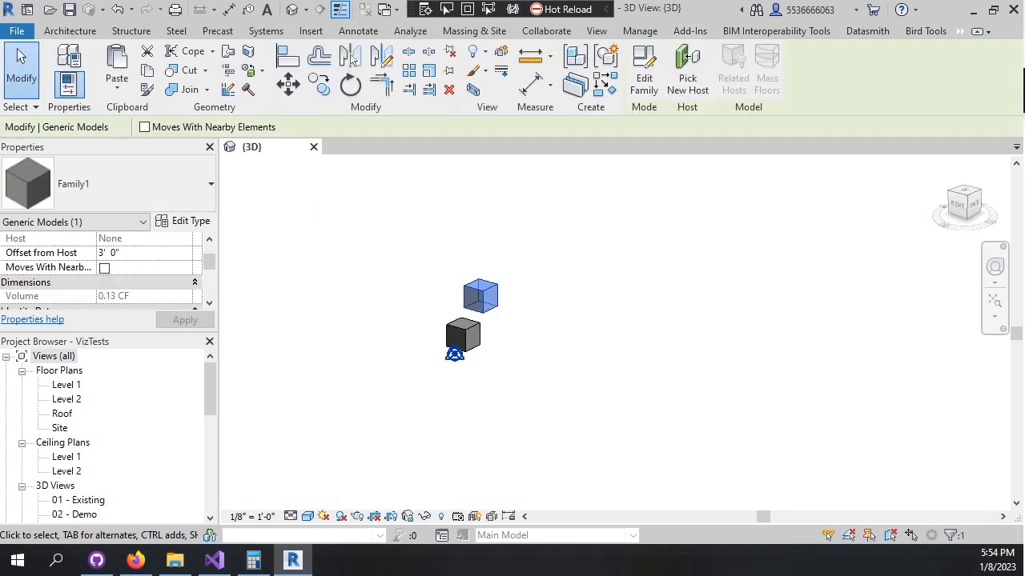